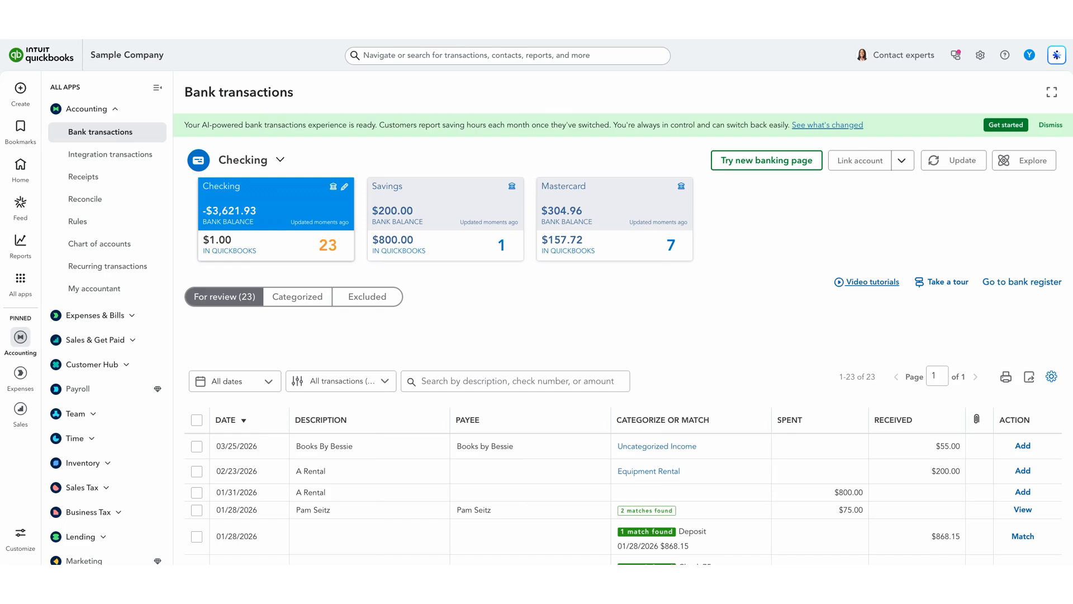
Start a new category account named Car Rental from the 01/31/2026 A Rental transaction of $800.00
{"action": "scroll", "coordinate": [629, 352], "scroll_direction": "down", "scroll_amount": 3}
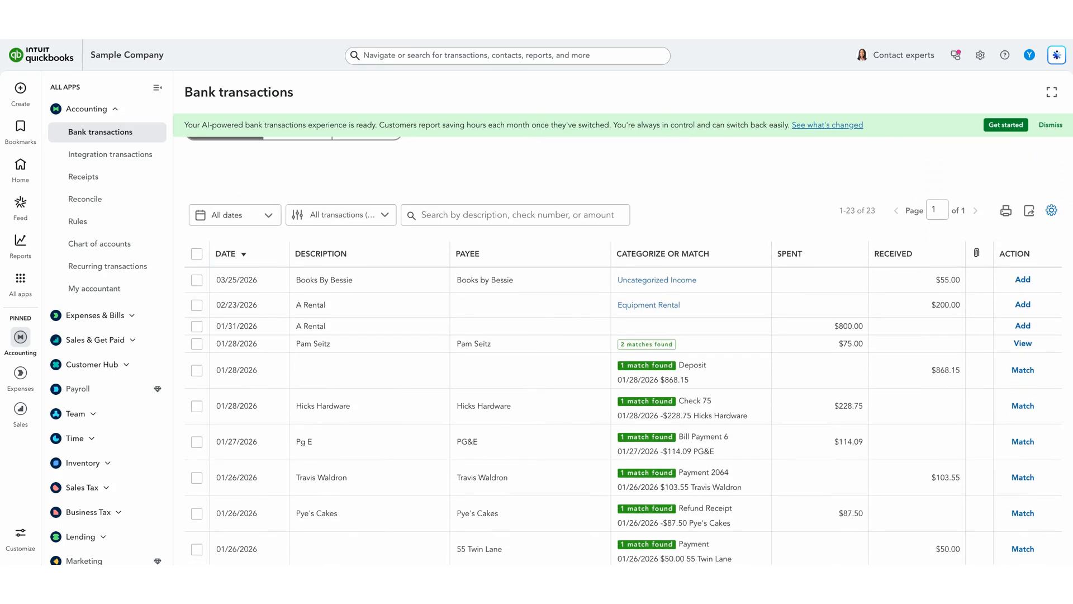
{"action": "left_click", "coordinate": [344, 329]}
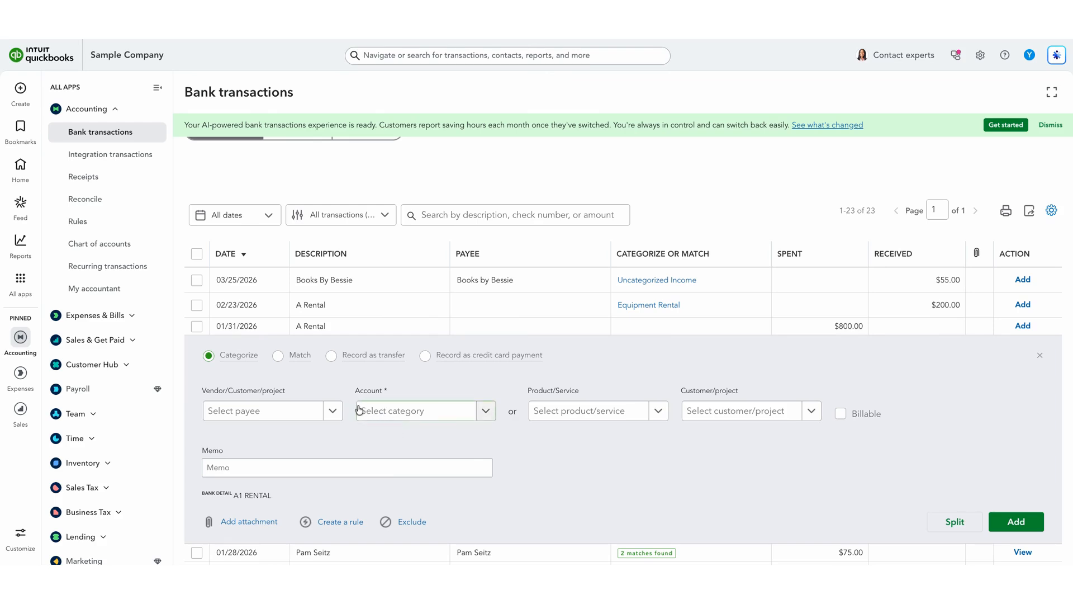
{"action": "left_click", "coordinate": [393, 419]}
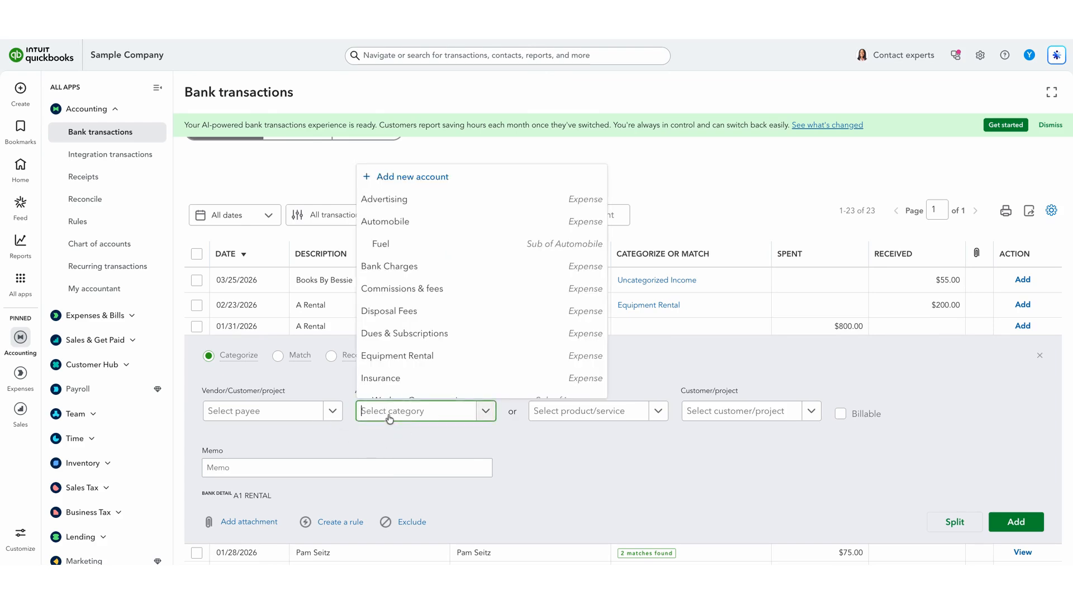
{"action": "left_click", "coordinate": [394, 177]}
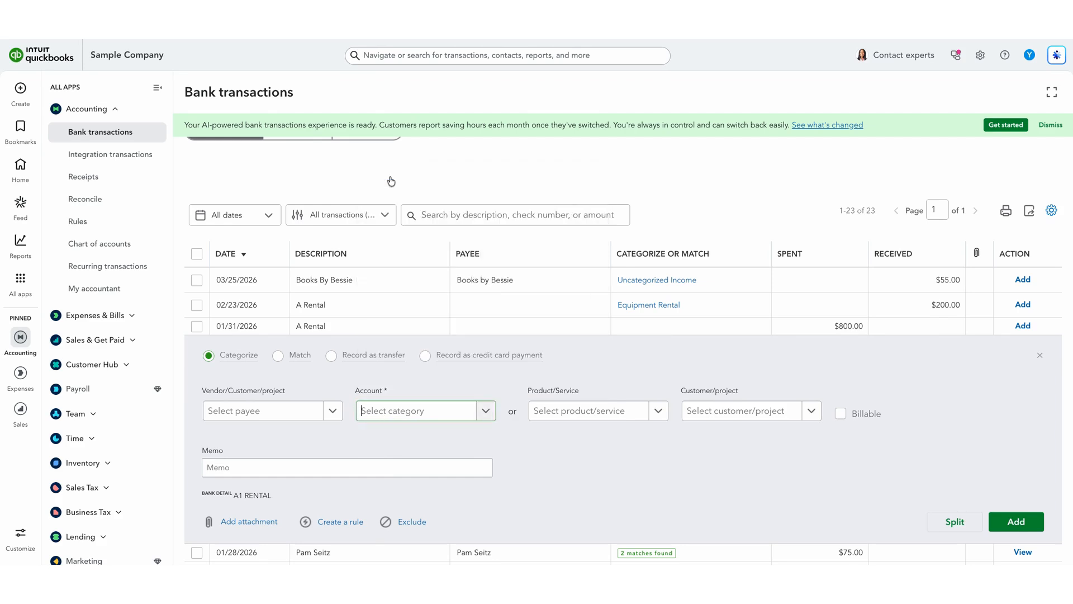
{"action": "left_click", "coordinate": [800, 105]}
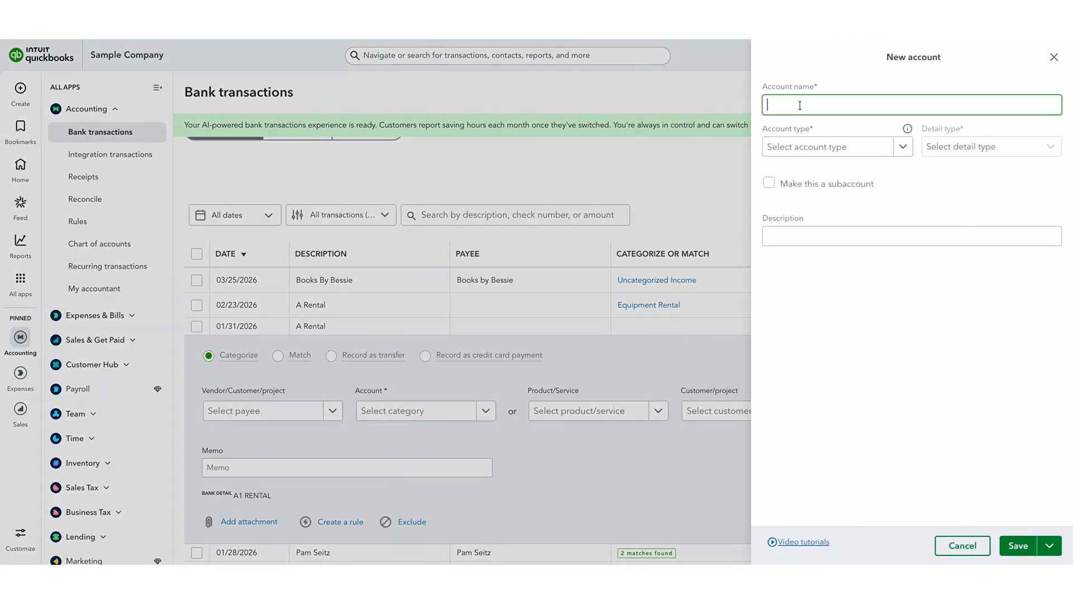
{"action": "type", "text": "Car Rental"}
Review the available account types and set the new account's type to Bank
{"action": "left_click", "coordinate": [854, 151]}
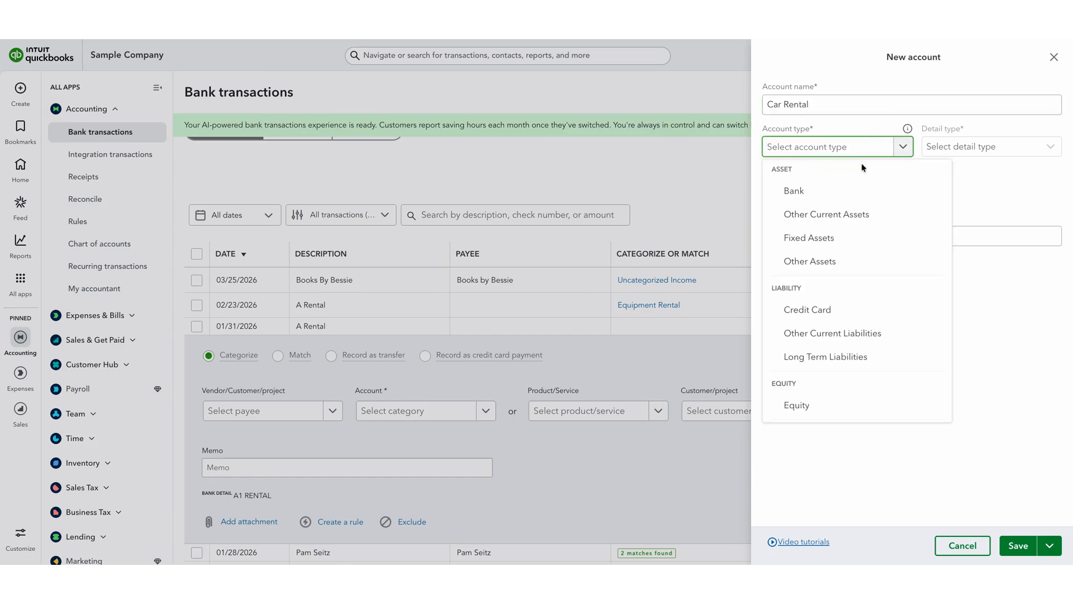
{"action": "scroll", "coordinate": [860, 274], "scroll_direction": "down", "scroll_amount": 3}
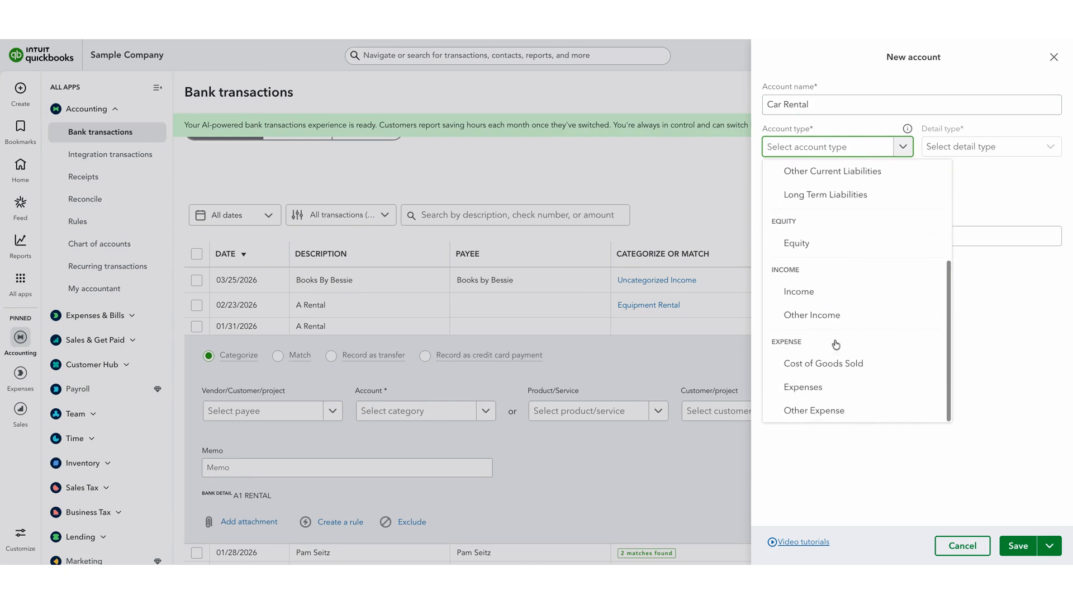
{"action": "scroll", "coordinate": [868, 311], "scroll_direction": "up", "scroll_amount": 5}
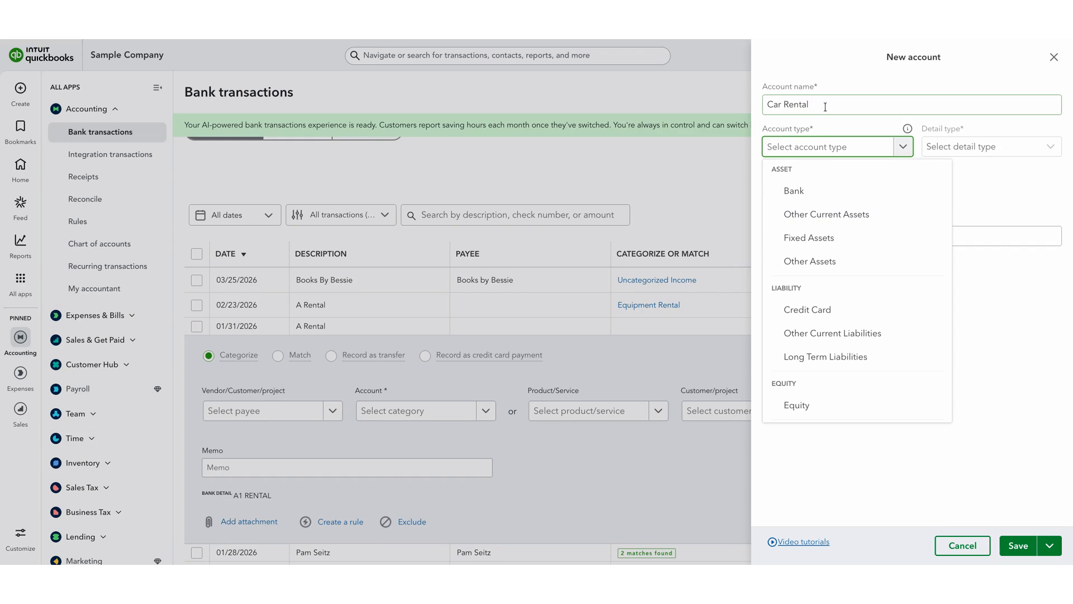
{"action": "scroll", "coordinate": [855, 342], "scroll_direction": "down", "scroll_amount": 3}
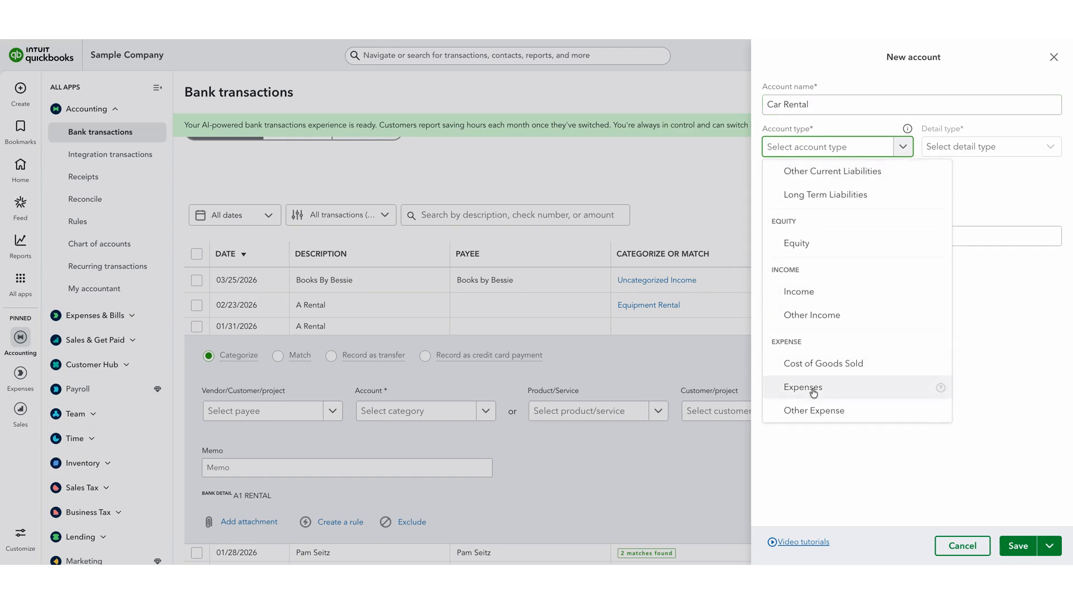
{"action": "scroll", "coordinate": [850, 313], "scroll_direction": "up", "scroll_amount": 3}
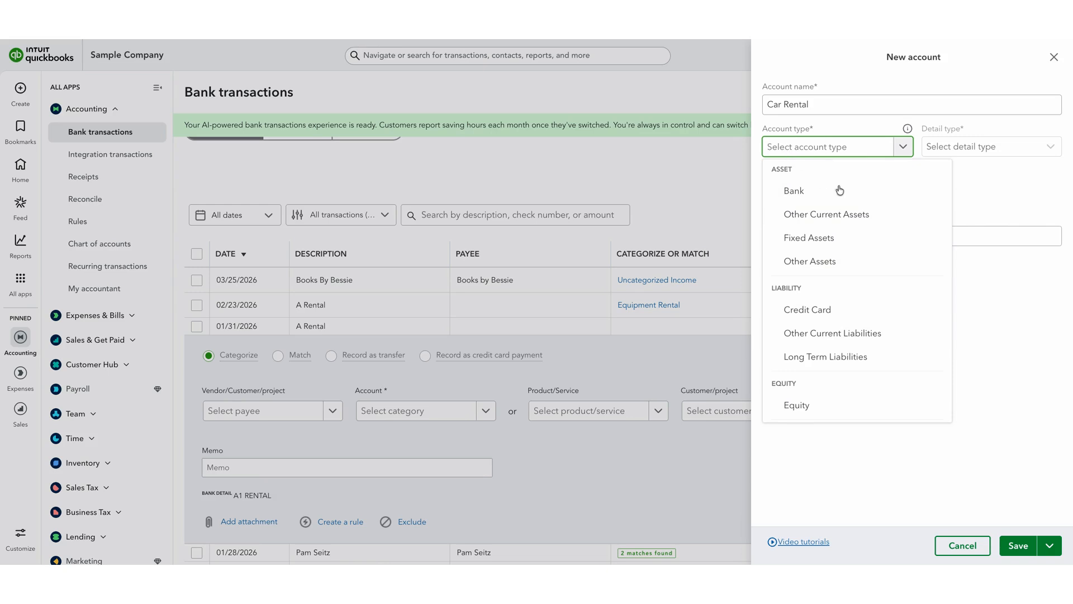
{"action": "left_click", "coordinate": [795, 190]}
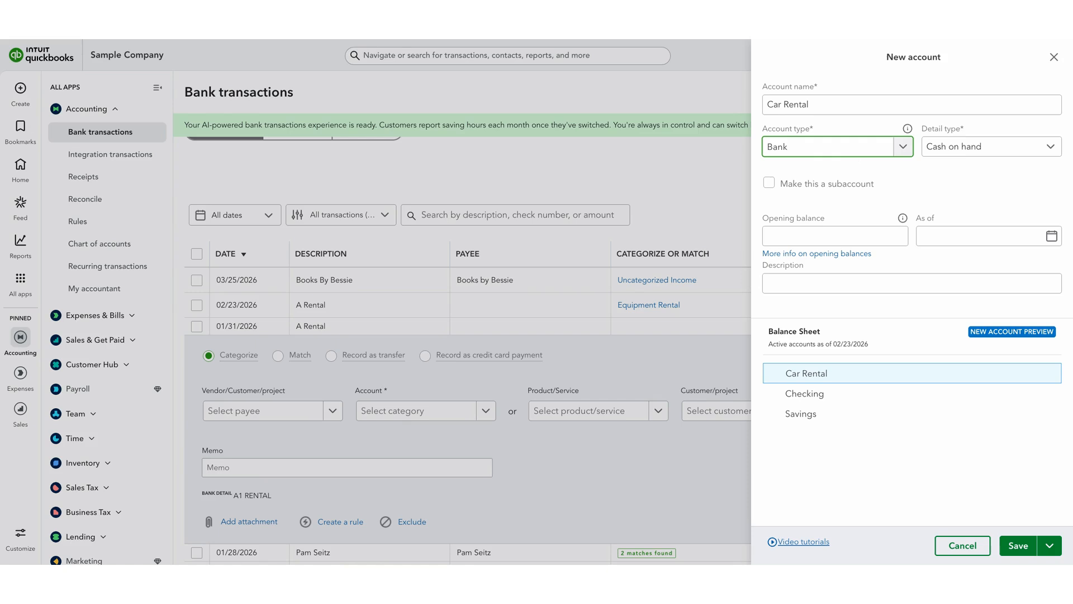
Save the new account as Car Rental Expense and add the A Rental transaction under that category
{"action": "left_click", "coordinate": [814, 106]}
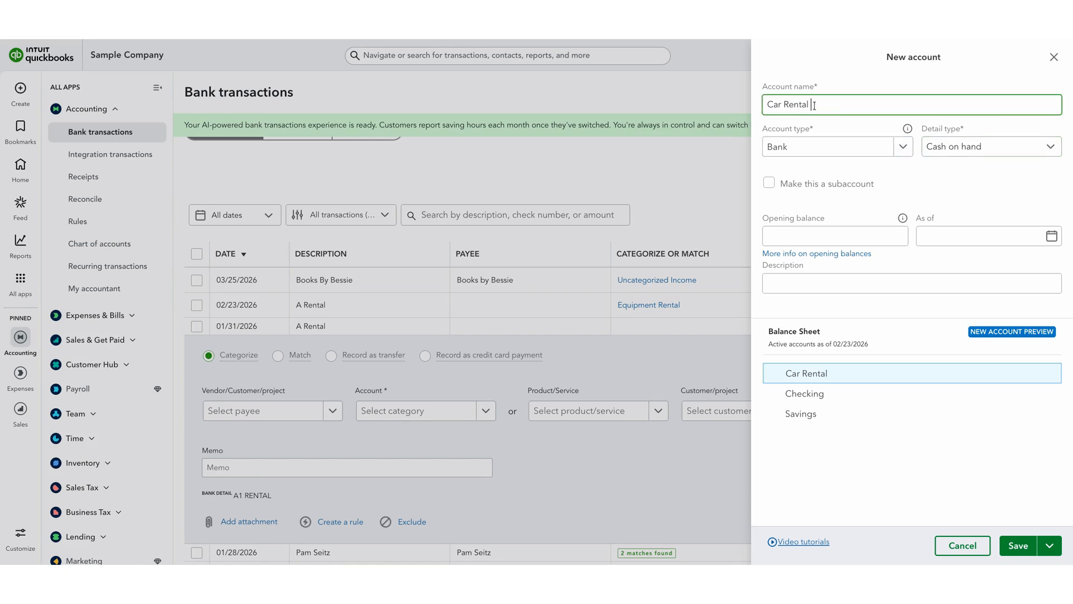
{"action": "type", "text": "Expense"}
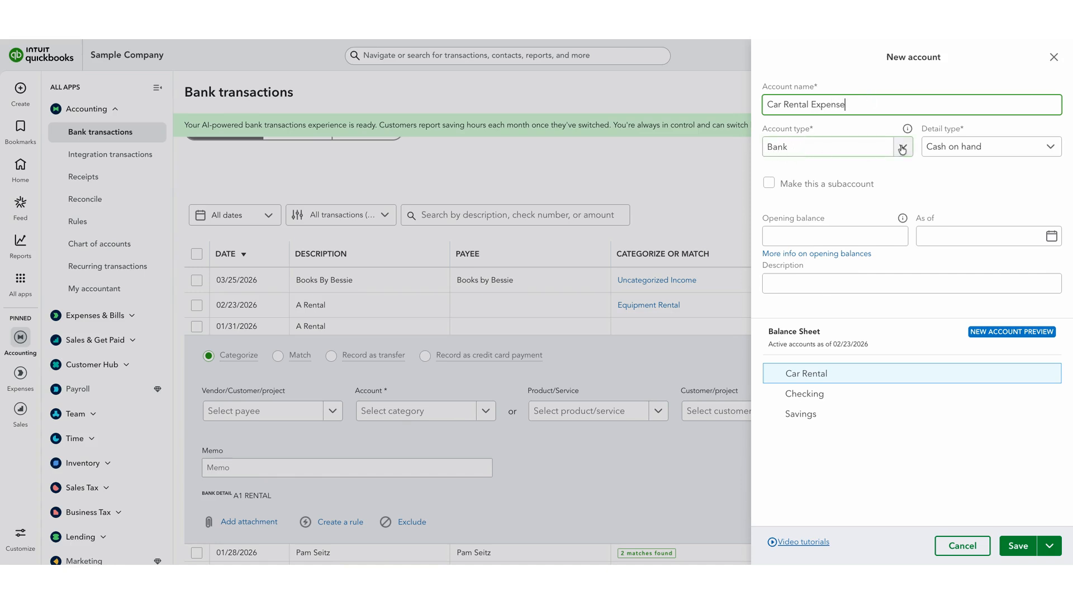
{"action": "left_click", "coordinate": [1017, 545]}
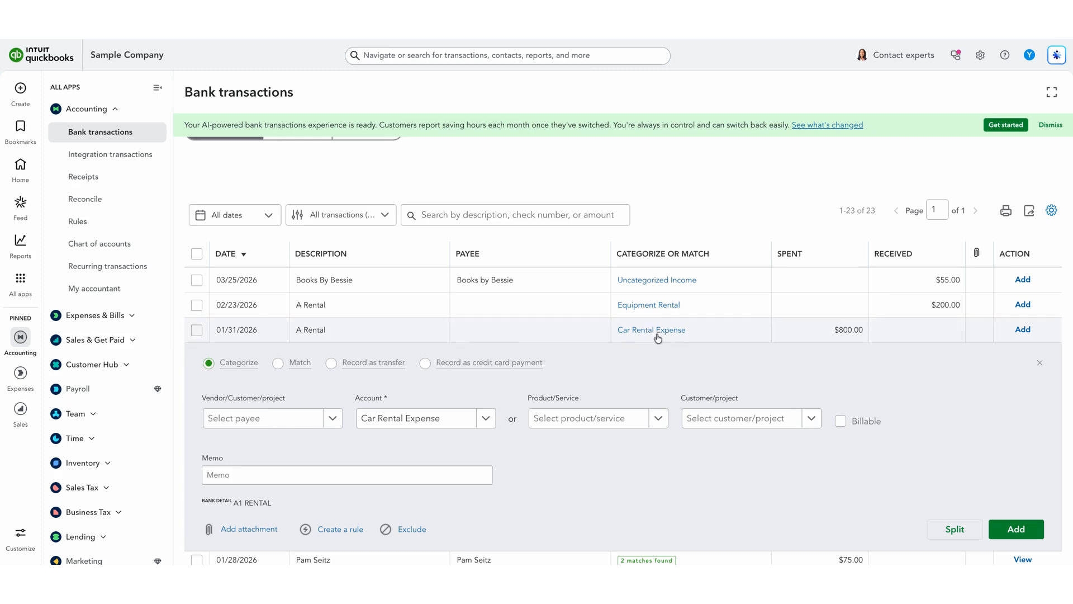
{"action": "left_click", "coordinate": [1016, 528]}
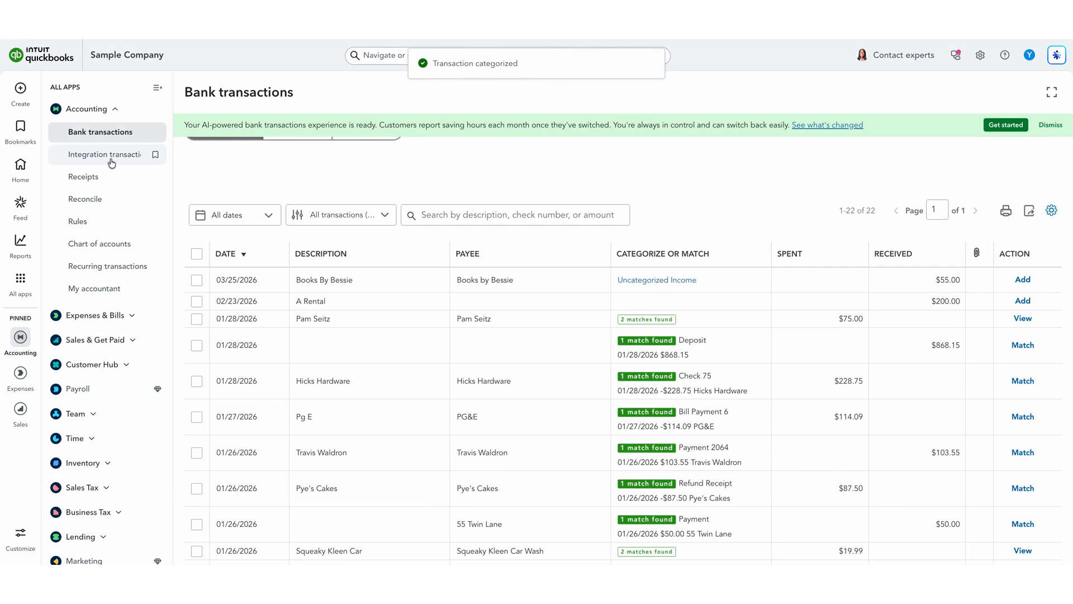
Check the Car Rental Expense register from the chart of accounts, then return to the account list
{"action": "left_click", "coordinate": [75, 245]}
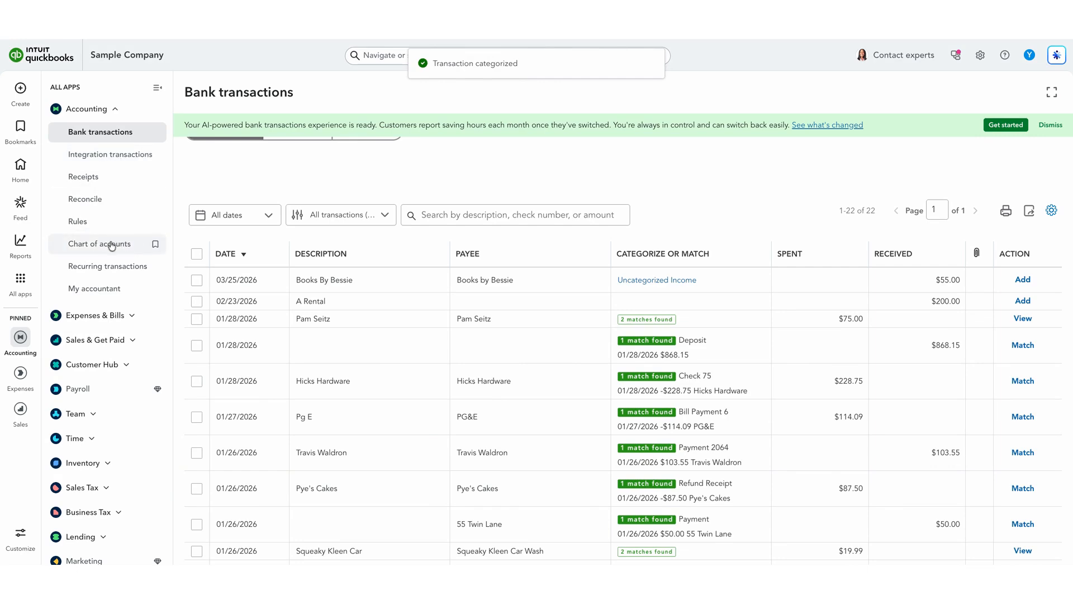
{"action": "scroll", "coordinate": [311, 307], "scroll_direction": "down", "scroll_amount": 1}
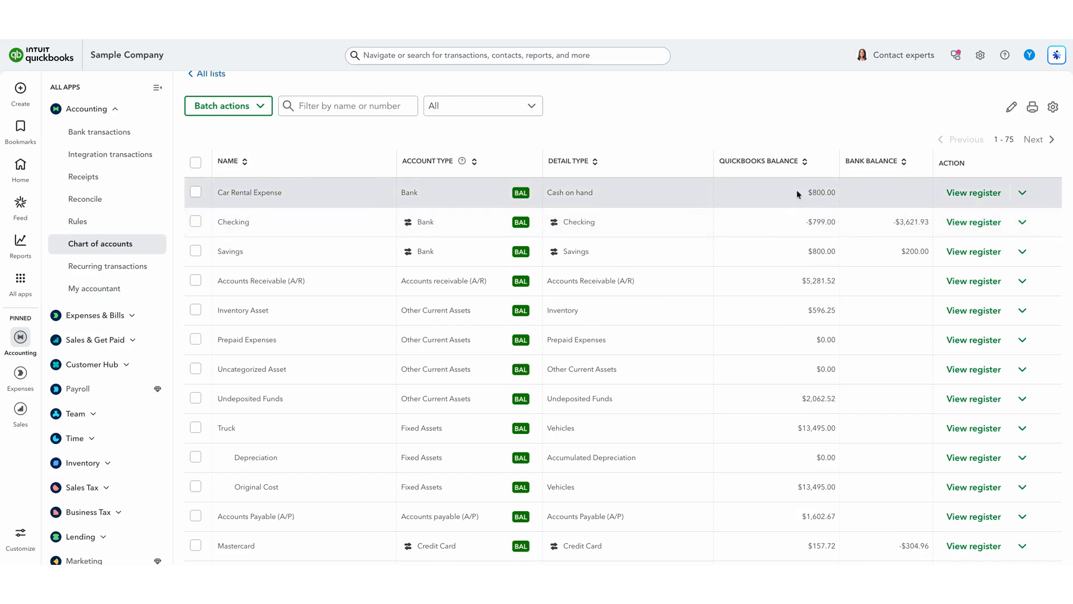
{"action": "left_click", "coordinate": [967, 198]}
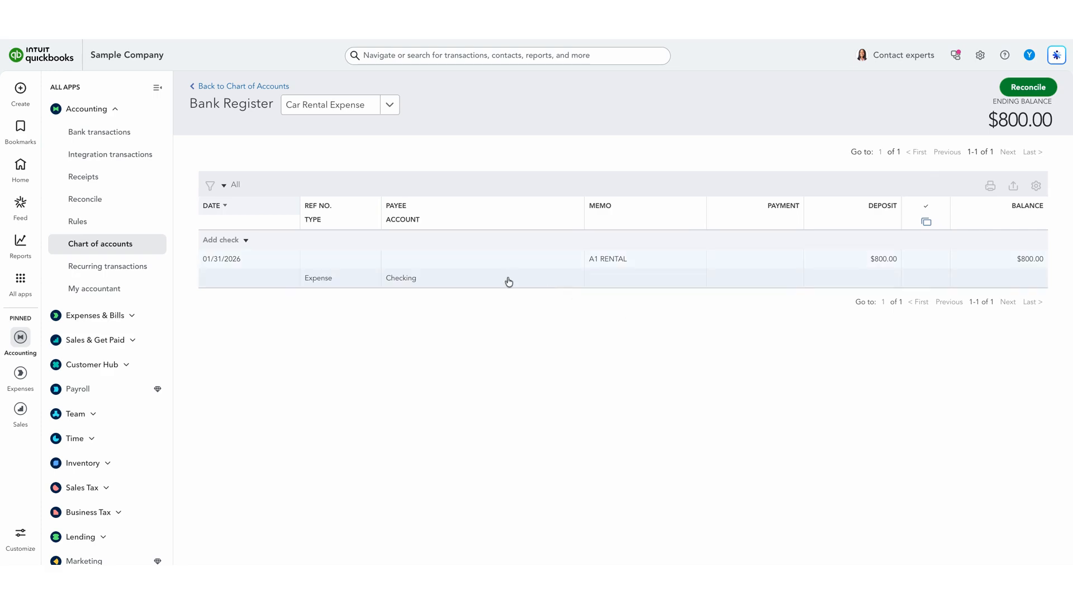
{"action": "left_click", "coordinate": [231, 86]}
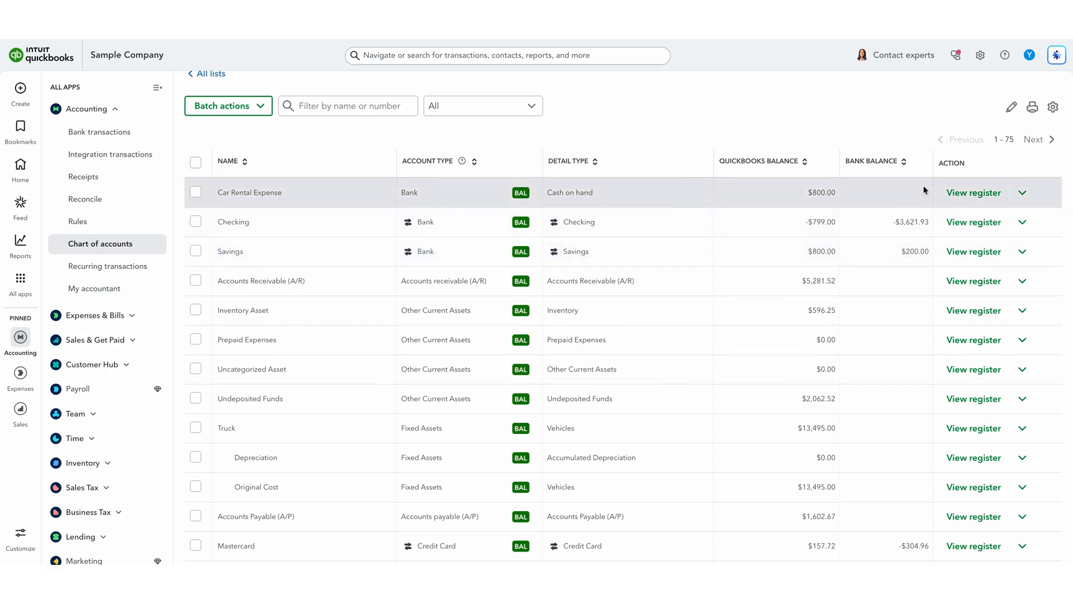
Edit the Car Rental Expense account, changing its account type to Expenses and accepting the type change
{"action": "left_click", "coordinate": [1022, 193]}
{"action": "left_click", "coordinate": [915, 239]}
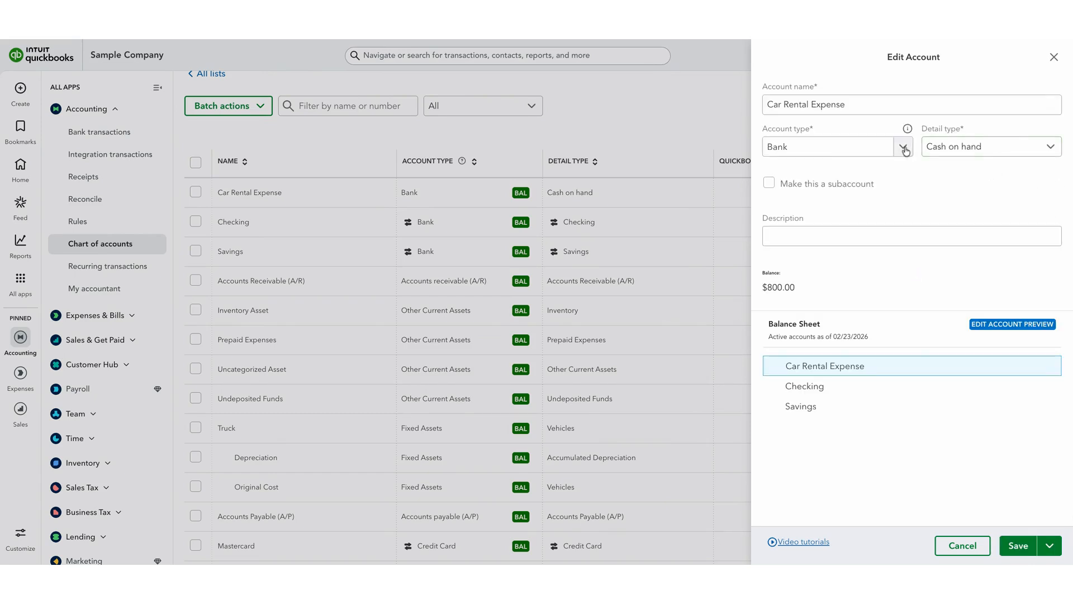
{"action": "left_click", "coordinate": [822, 147]}
{"action": "scroll", "coordinate": [865, 306], "scroll_direction": "down", "scroll_amount": 4}
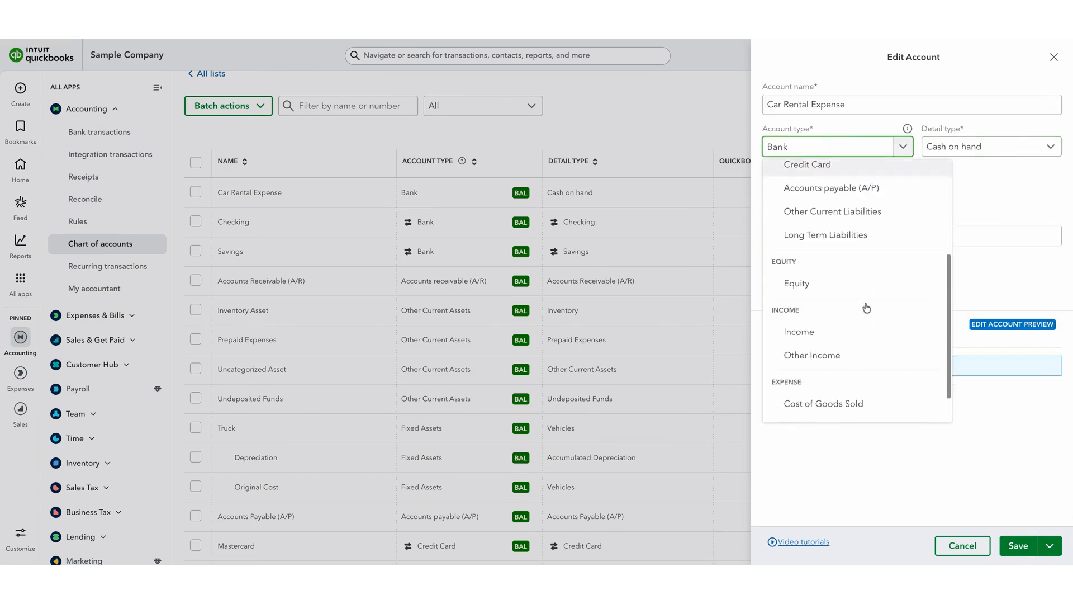
{"action": "left_click", "coordinate": [825, 386]}
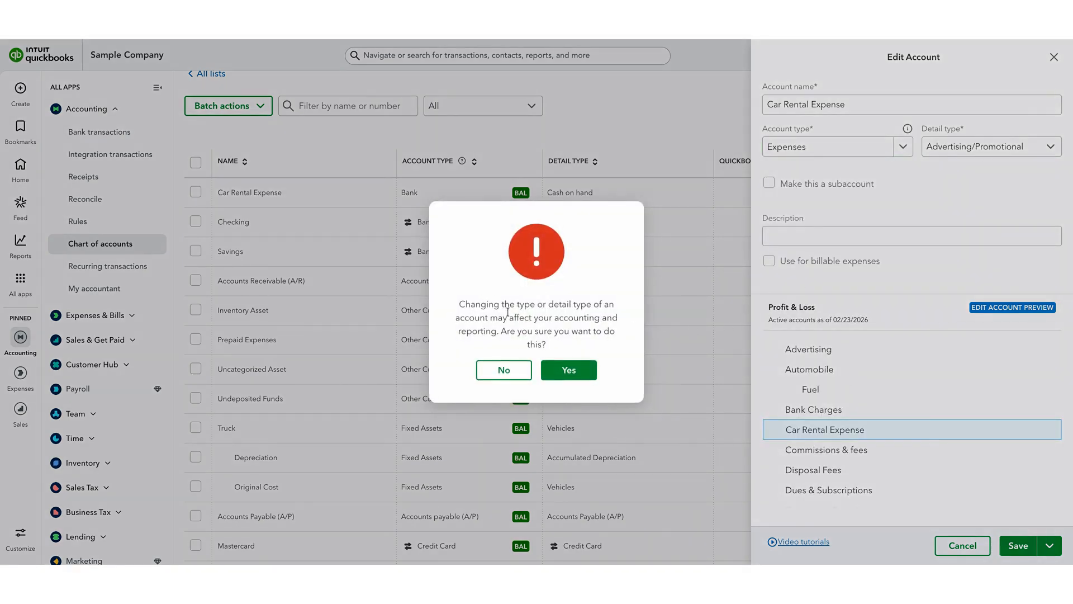
{"action": "left_click", "coordinate": [568, 370]}
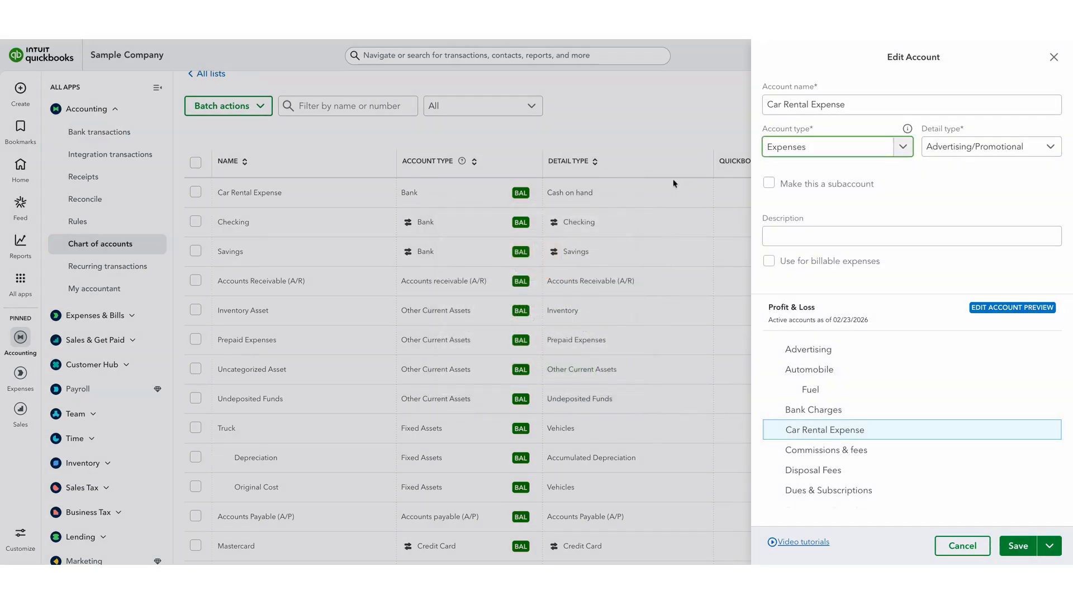
Set the account's detail type to Travel and save the edited account
{"action": "left_click", "coordinate": [966, 147]}
{"action": "scroll", "coordinate": [1006, 249], "scroll_direction": "down", "scroll_amount": 3}
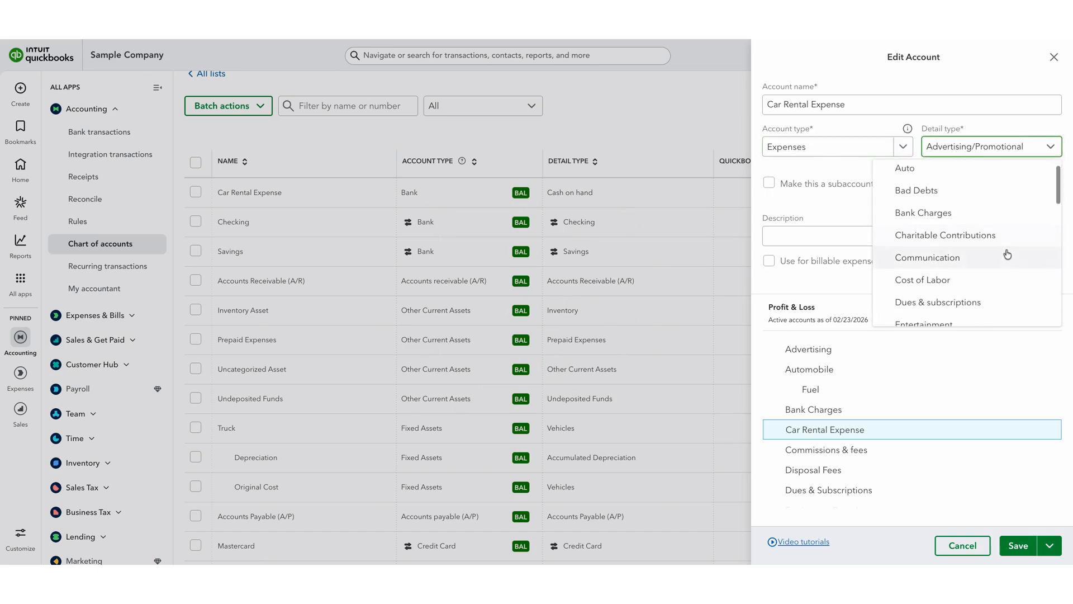
{"action": "scroll", "coordinate": [1007, 255], "scroll_direction": "down", "scroll_amount": 10}
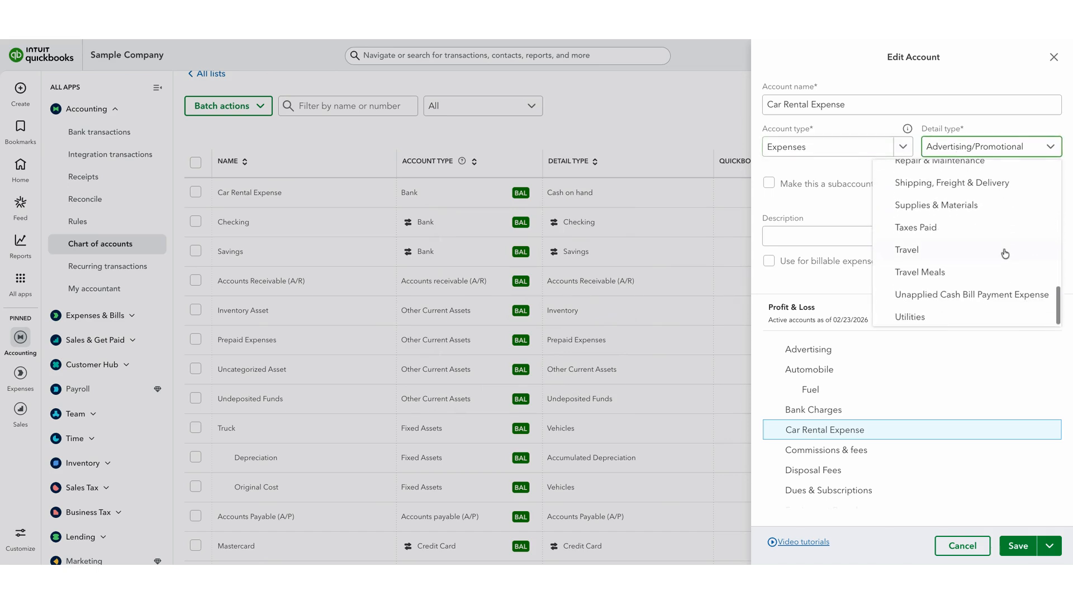
{"action": "left_click", "coordinate": [947, 256]}
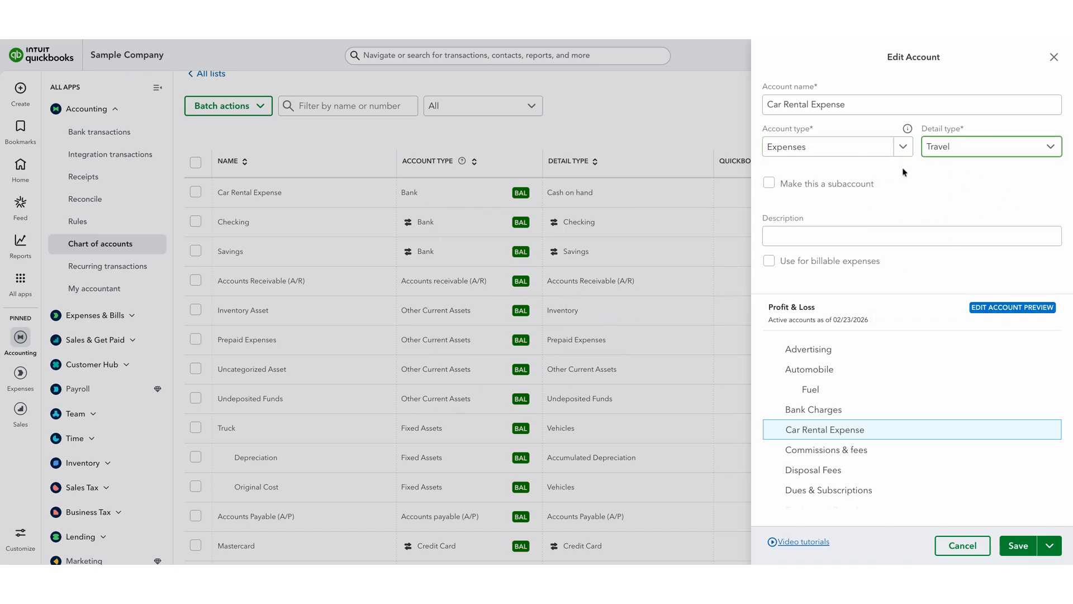
{"action": "left_click", "coordinate": [1017, 545]}
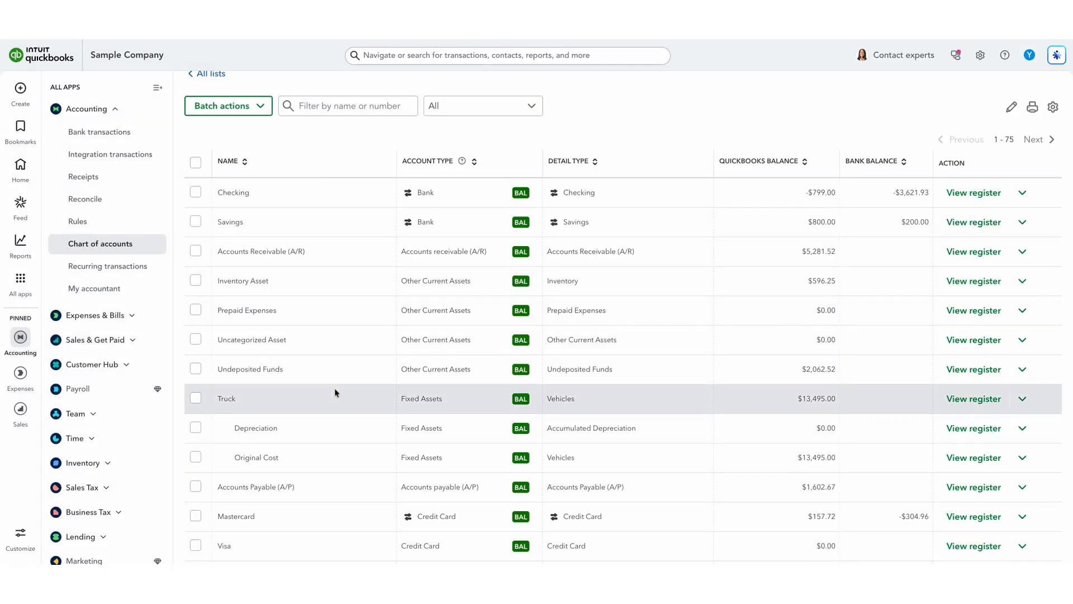
Find Car Rental Expense among the expense accounts in the chart of accounts and run its report
{"action": "scroll", "coordinate": [297, 383], "scroll_direction": "down", "scroll_amount": 20}
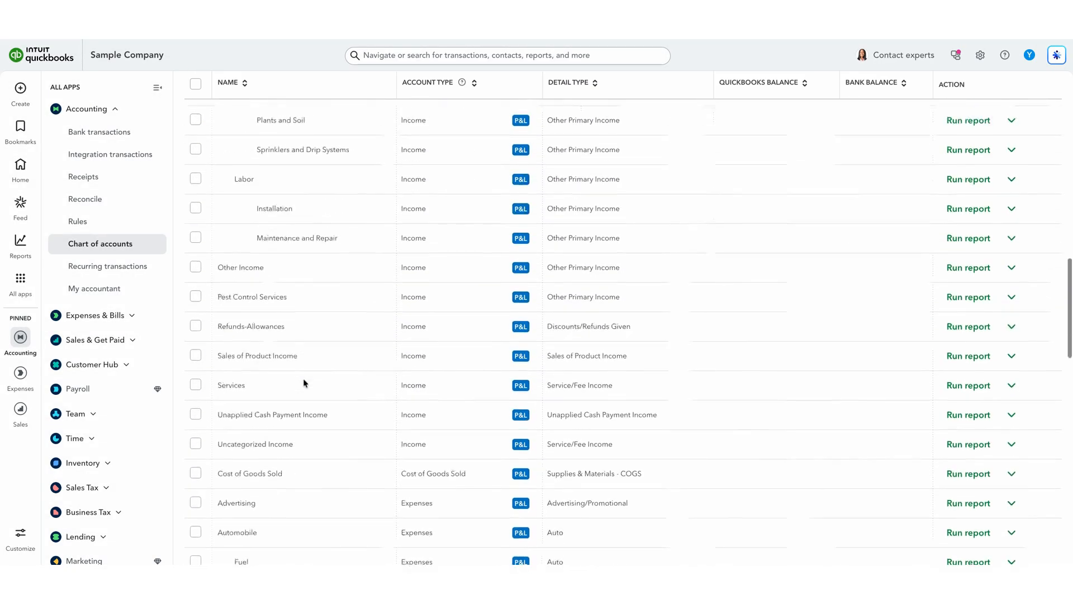
{"action": "scroll", "coordinate": [305, 383], "scroll_direction": "down", "scroll_amount": 10}
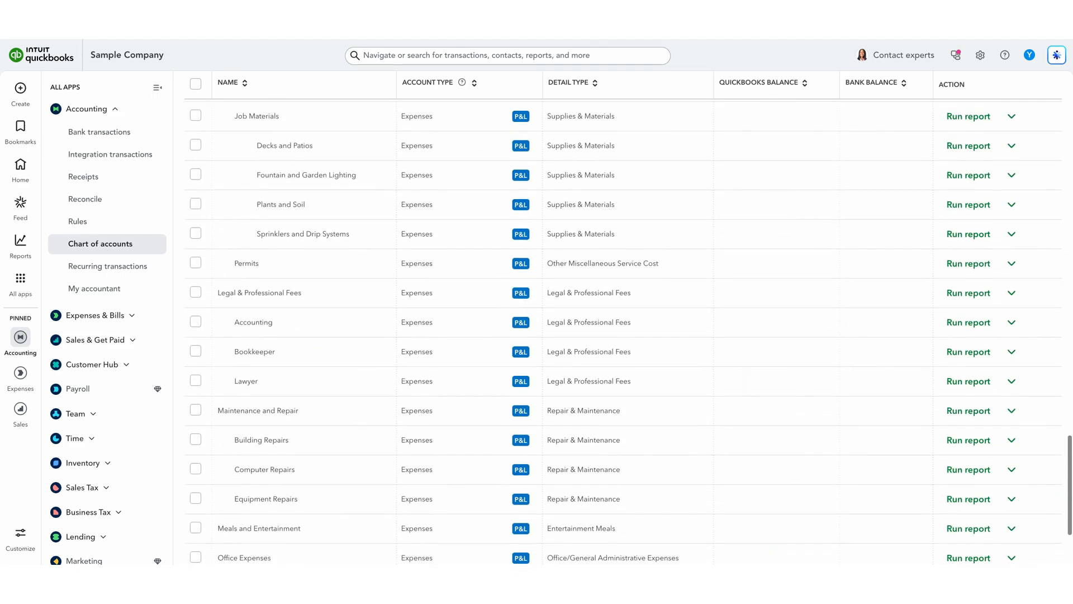
{"action": "scroll", "coordinate": [320, 369], "scroll_direction": "up", "scroll_amount": 8}
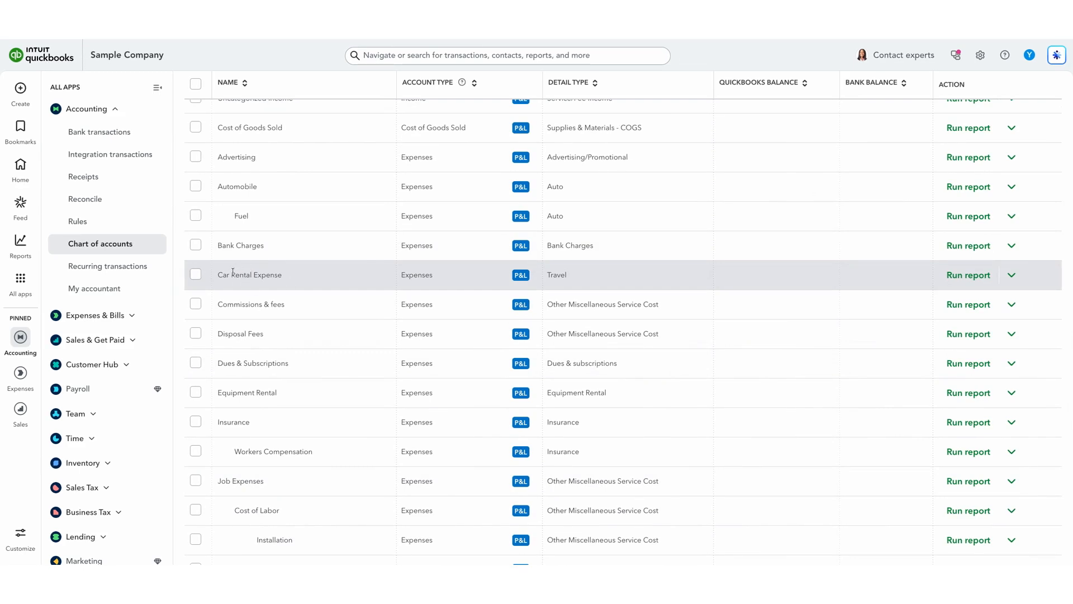
{"action": "left_click", "coordinate": [976, 278]}
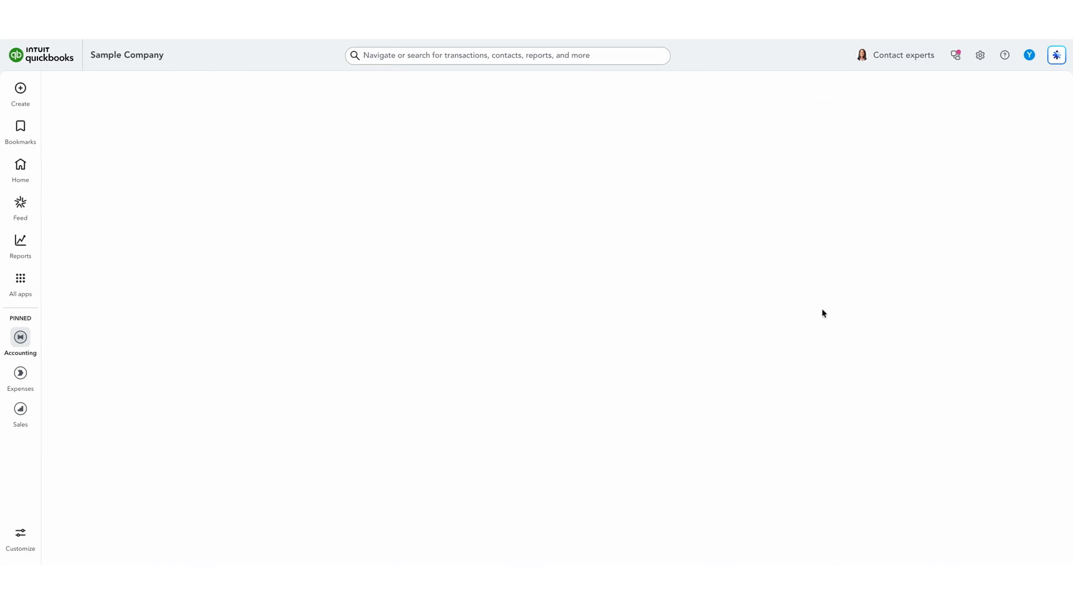